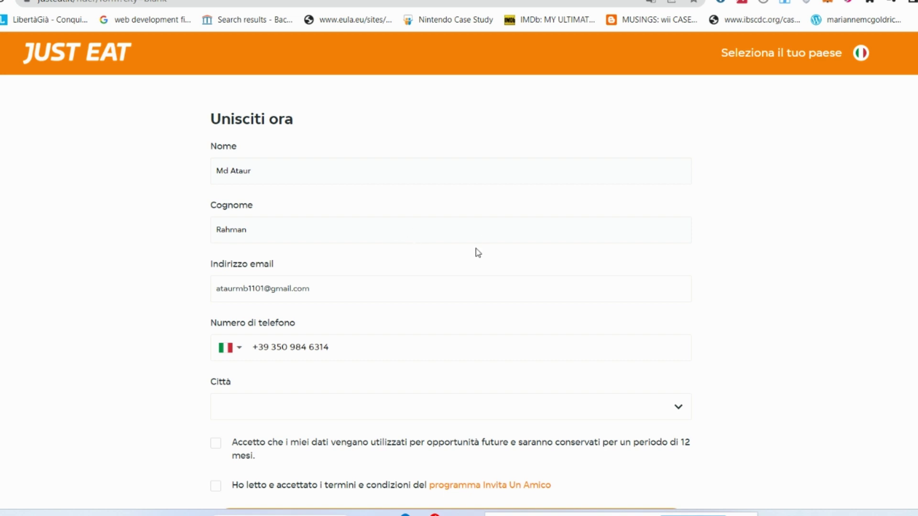
# - Choose Milano from the Città dropdown list
pyautogui.scroll(-4, 527, 269)
pyautogui.scroll(4, 530, 261)
pyautogui.scroll(-1, 276, 224)
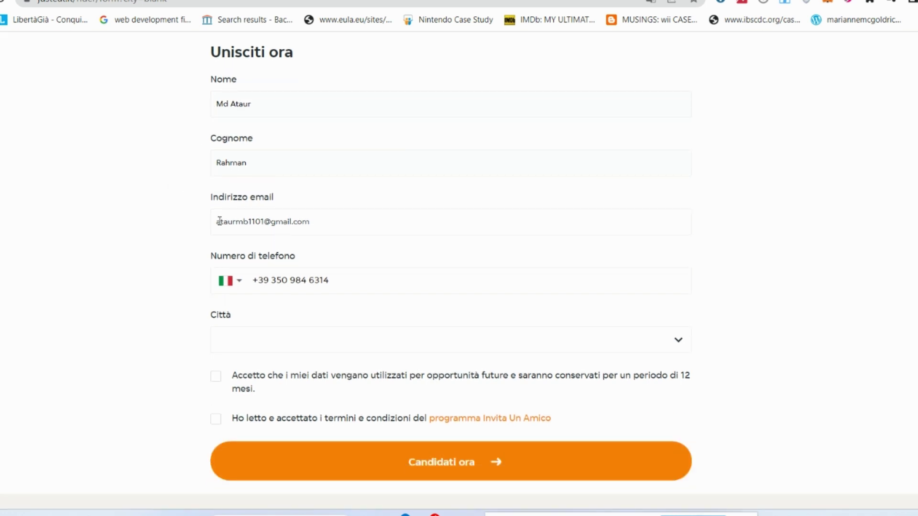
pyautogui.click(242, 340)
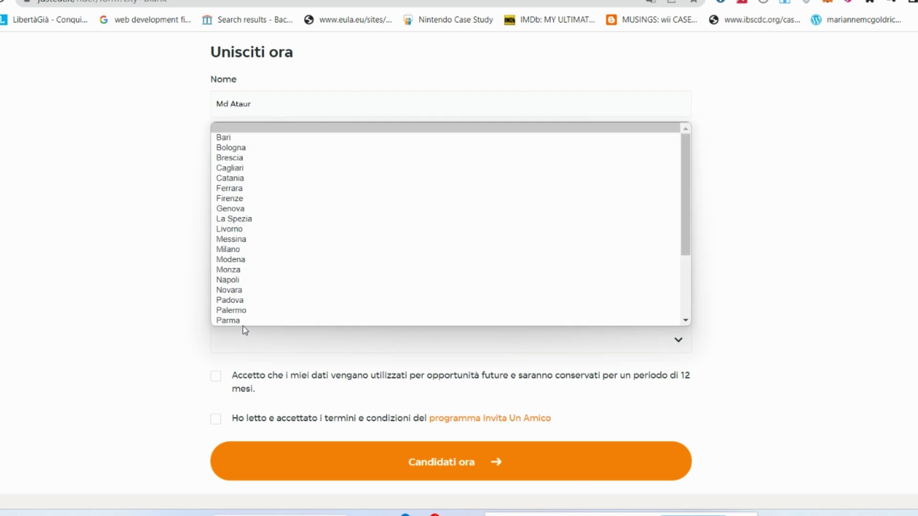
pyautogui.scroll(-3, 276, 219)
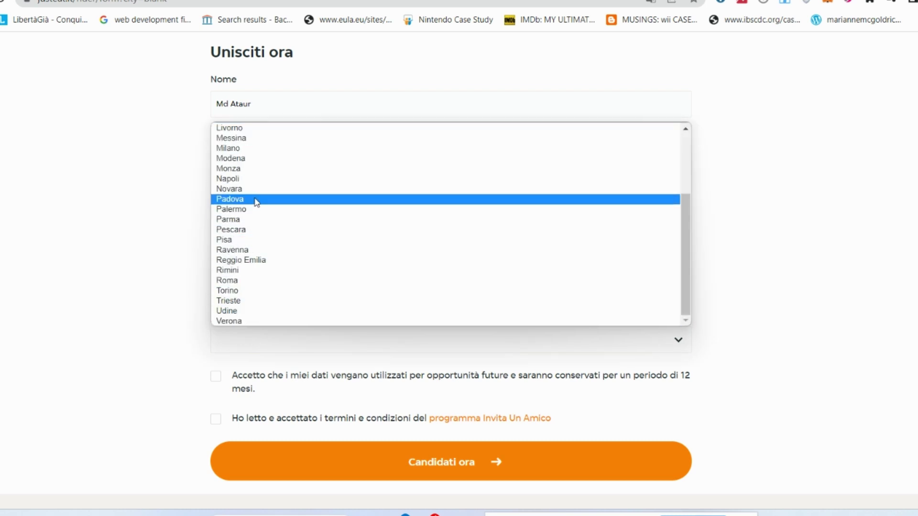
pyautogui.scroll(3, 257, 201)
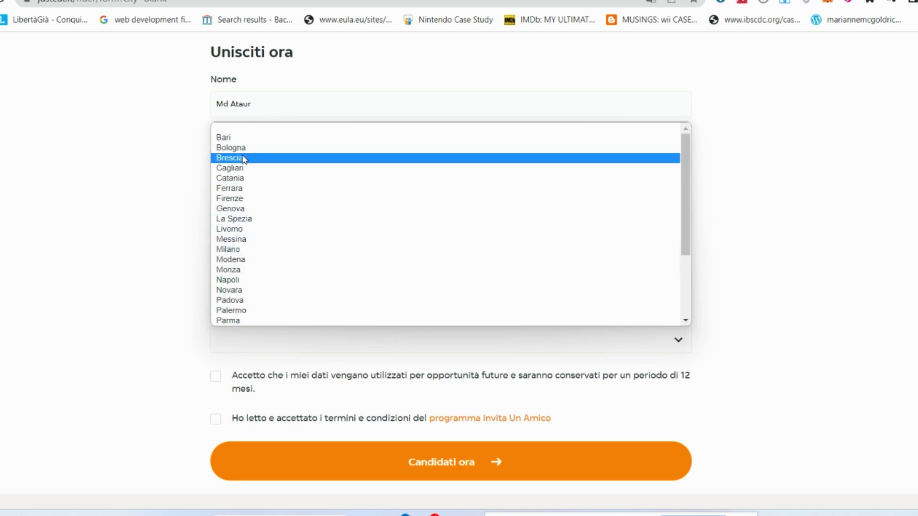
pyautogui.scroll(-1, 250, 279)
pyautogui.scroll(-2, 249, 281)
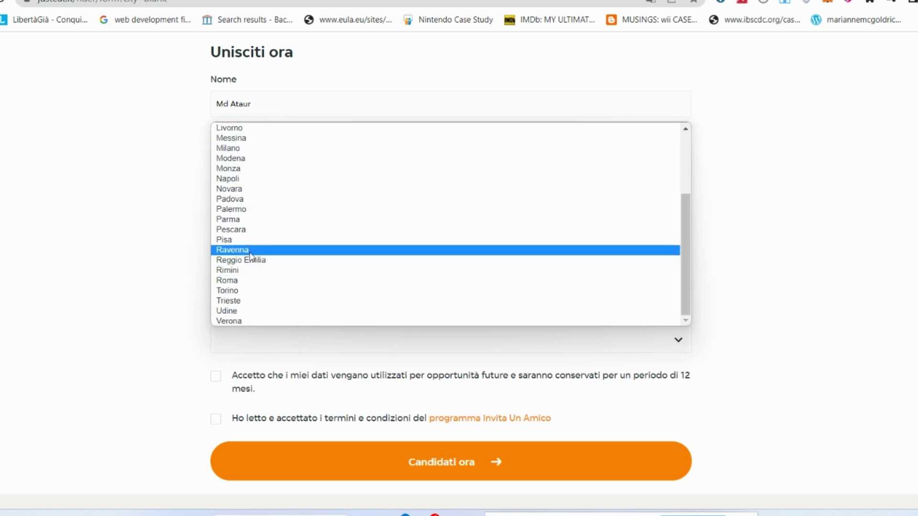
pyautogui.scroll(3, 246, 272)
pyautogui.click(232, 251)
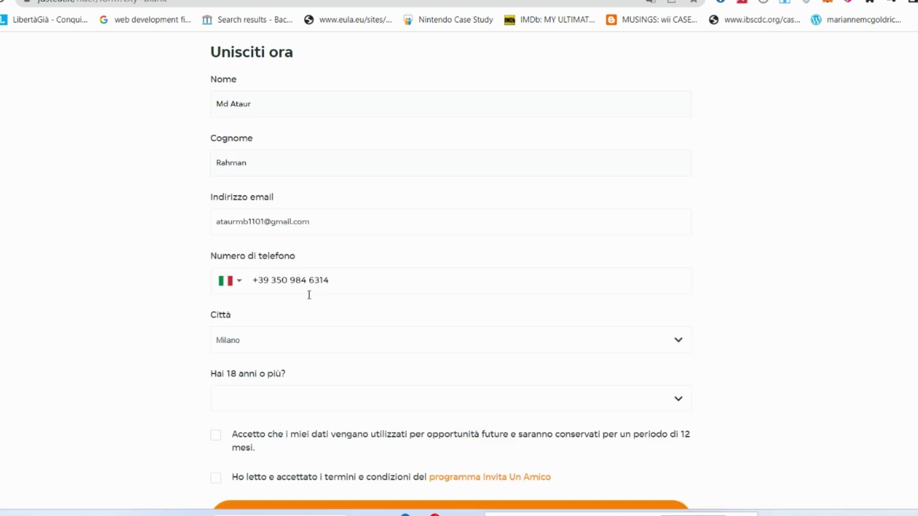
pyautogui.scroll(-2, 263, 282)
# - Answer Sì to being over 18, then choose 20 ore a settimana and Fine settimana shifts
pyautogui.click(249, 267)
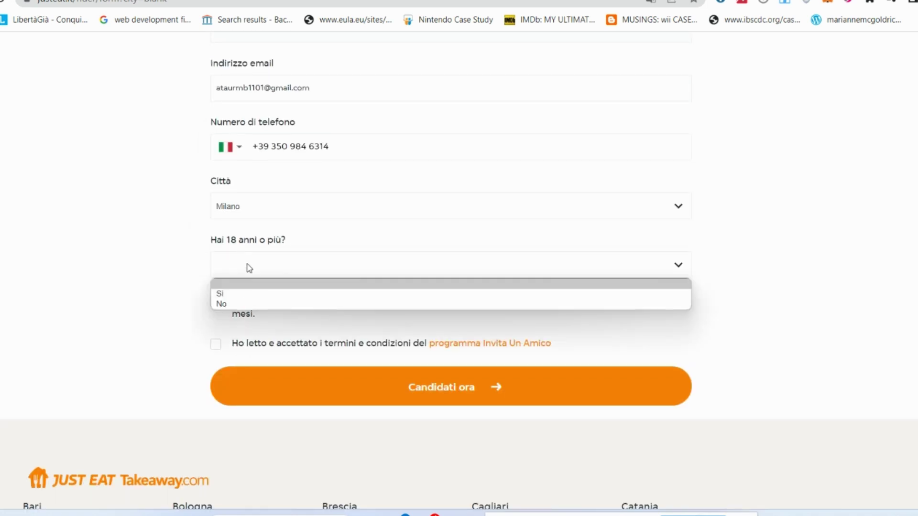
pyautogui.click(241, 294)
pyautogui.scroll(-2, 283, 260)
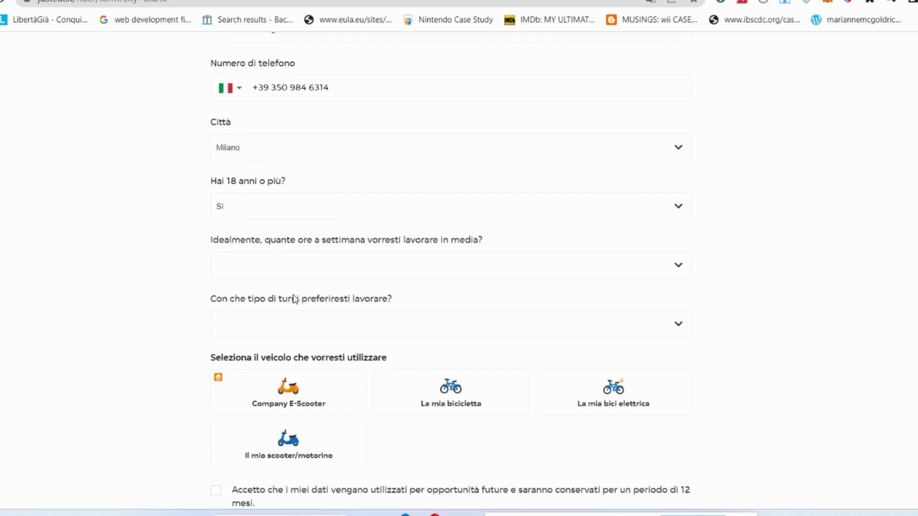
pyautogui.click(283, 260)
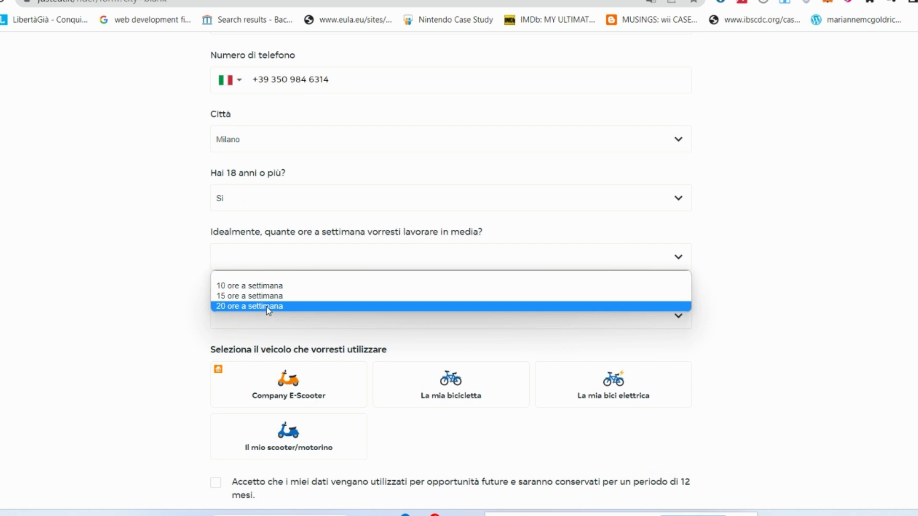
pyautogui.click(267, 308)
pyautogui.scroll(-3, 266, 301)
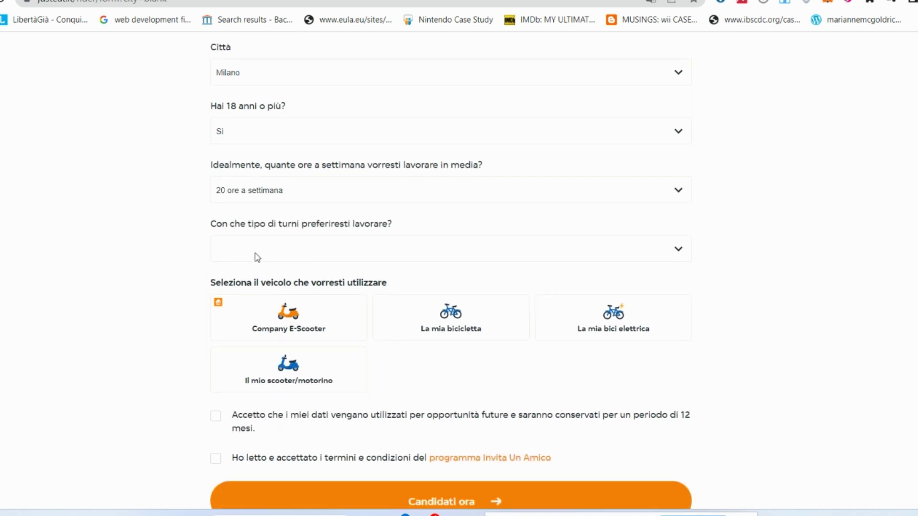
pyautogui.click(258, 254)
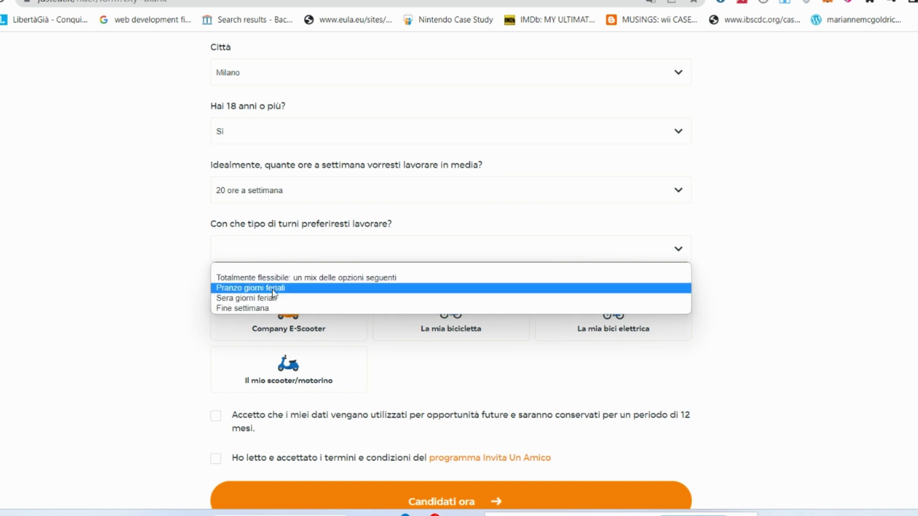
pyautogui.click(250, 308)
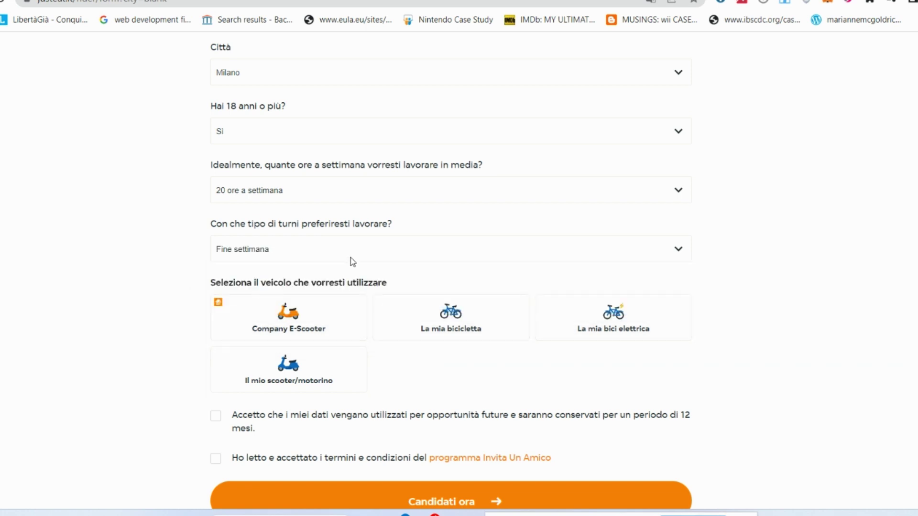
# - Choose La mia bicicletta as the vehicle, accept both consents and submit the application
pyautogui.scroll(-3, 360, 262)
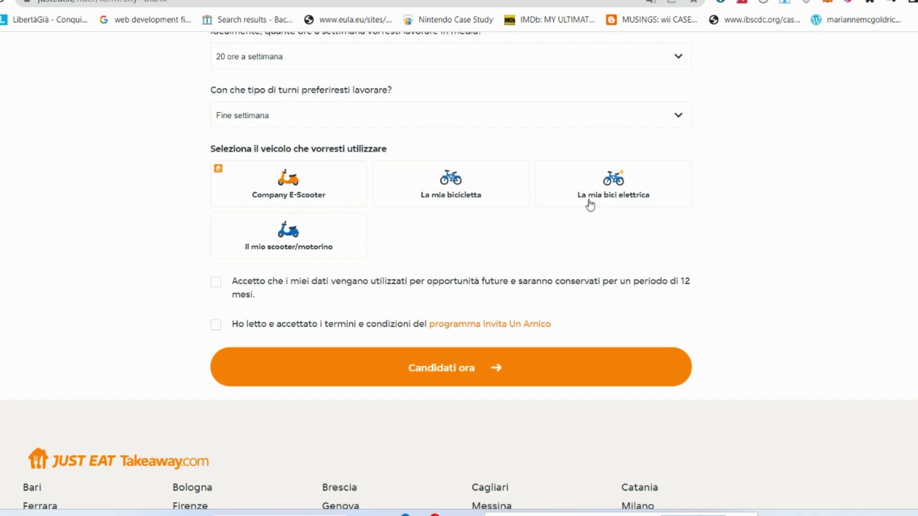
pyautogui.click(452, 193)
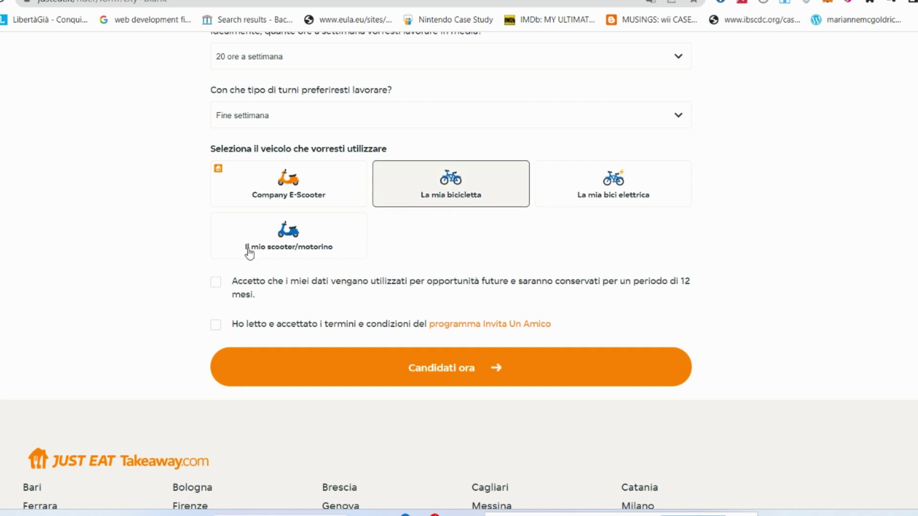
pyautogui.click(218, 285)
pyautogui.click(216, 327)
pyautogui.click(460, 374)
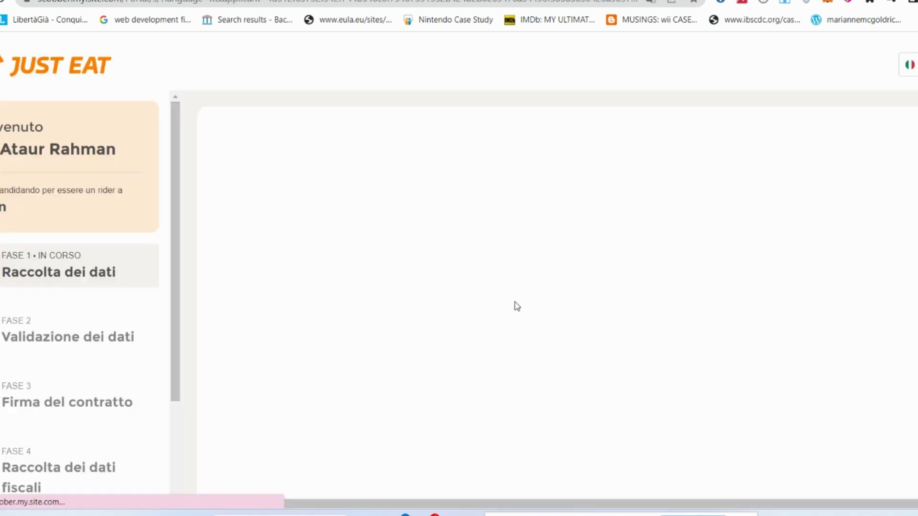
# - Tick the job description checkbox and continue to the Dati personali page
pyautogui.scroll(-7, 355, 268)
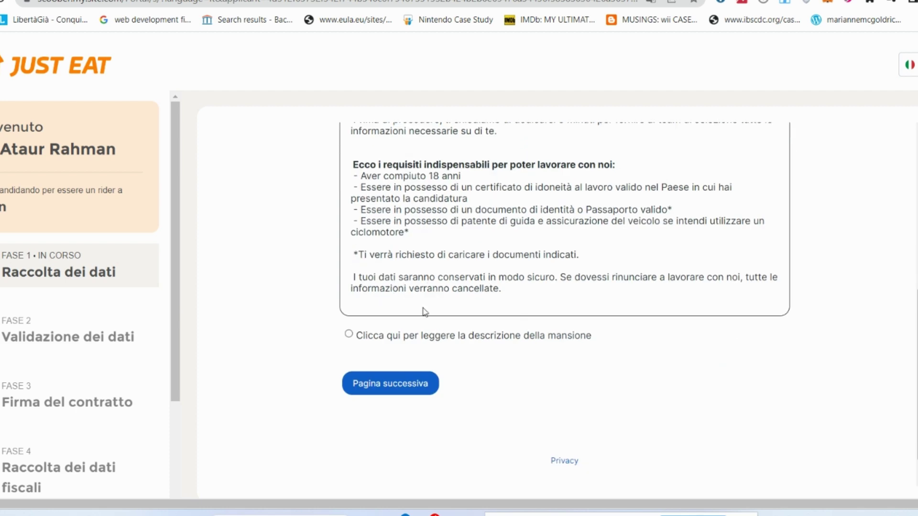
pyautogui.click(349, 336)
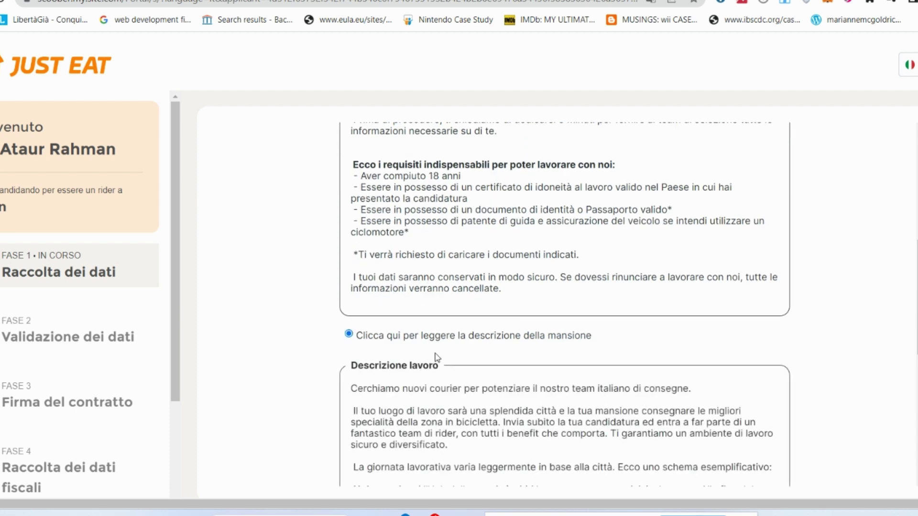
pyautogui.scroll(-4, 383, 344)
pyautogui.scroll(-3, 360, 151)
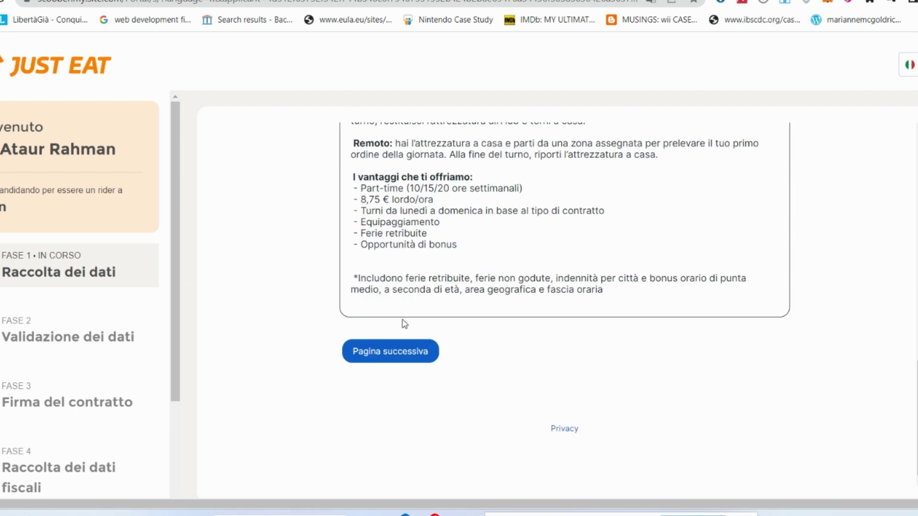
pyautogui.click(360, 351)
pyautogui.scroll(2, 442, 246)
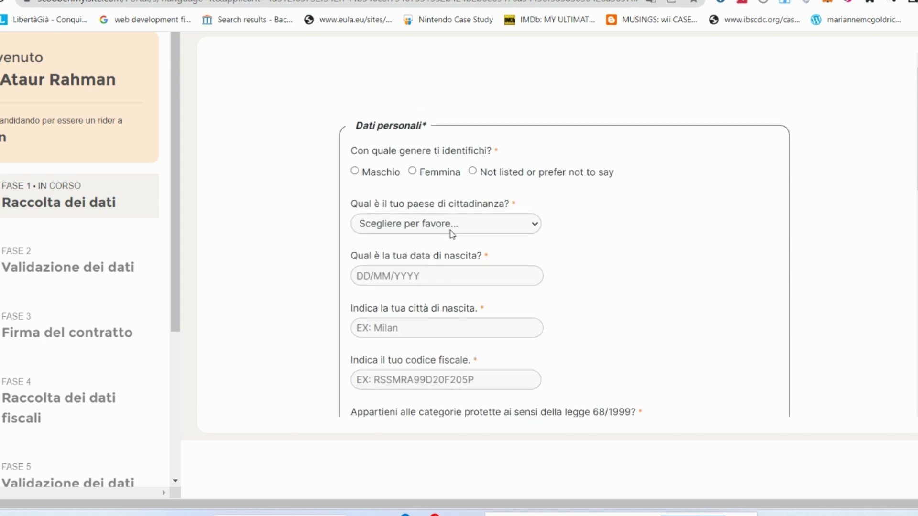
# - Set gender to Maschio and country of citizenship to Bangladesh
pyautogui.click(355, 171)
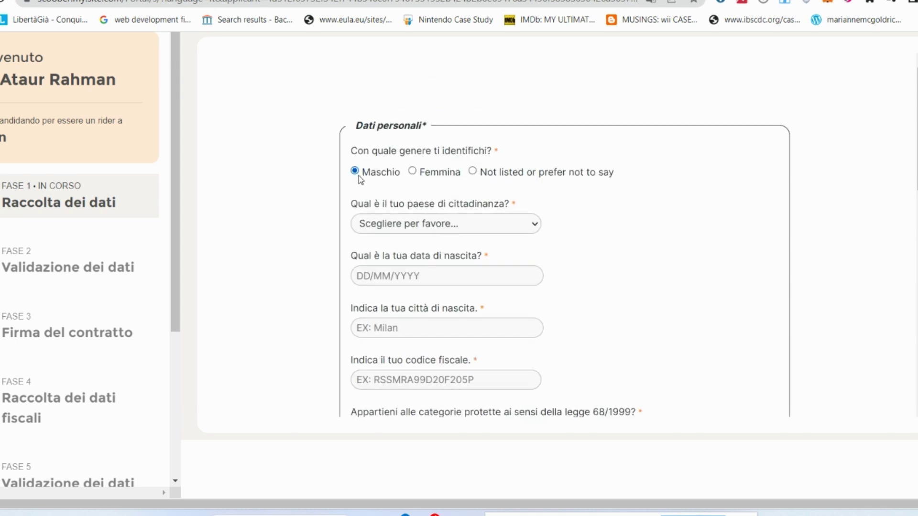
pyautogui.click(417, 228)
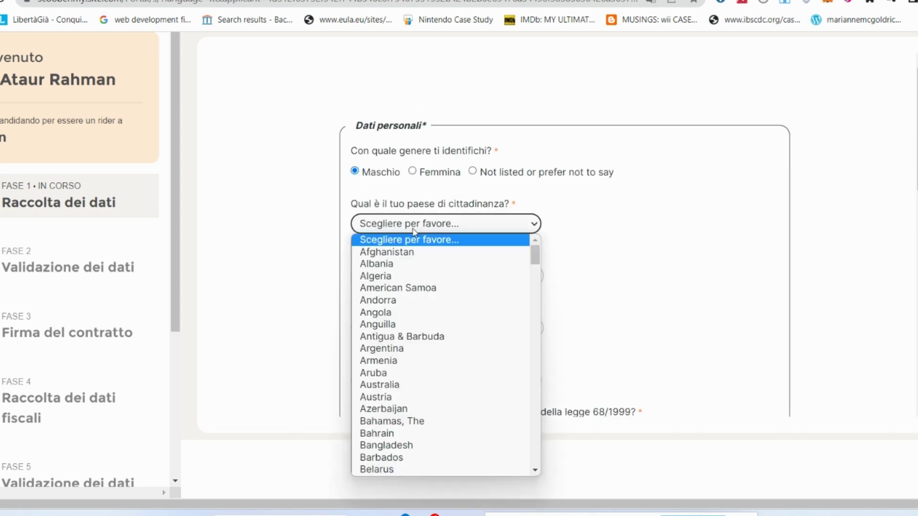
pyautogui.click(390, 434)
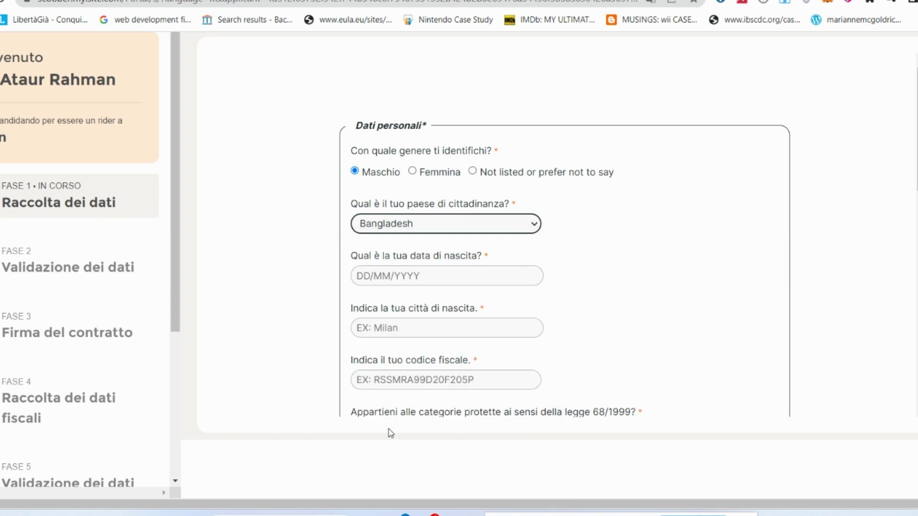
# - Go through the date of birth, birth city and codice fiscale fields, reviewing the form
pyautogui.click(359, 276)
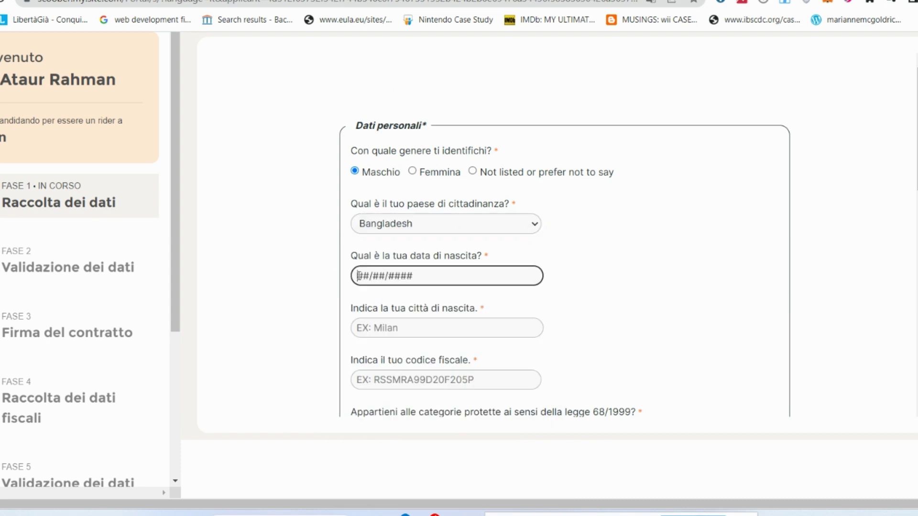
pyautogui.click(396, 328)
pyautogui.click(425, 380)
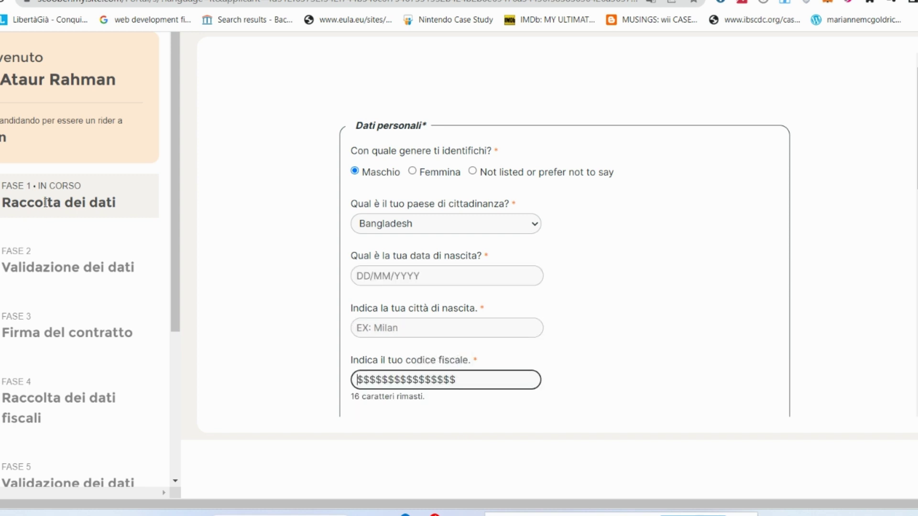
pyautogui.scroll(2, 55, 279)
pyautogui.scroll(-2, 86, 232)
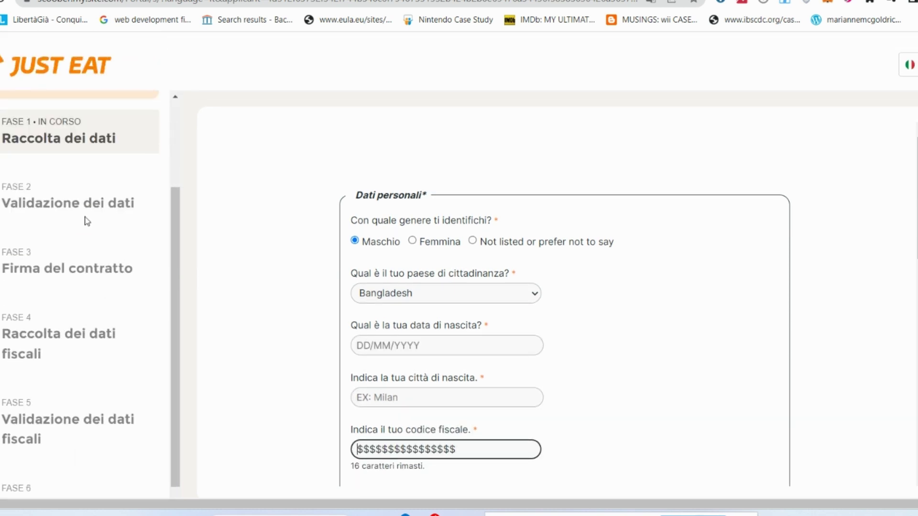
pyautogui.scroll(-10, 569, 261)
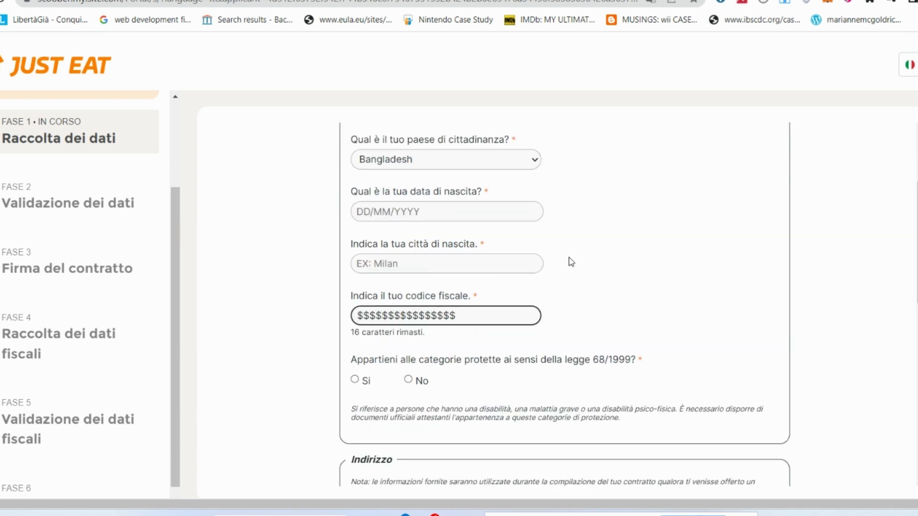
pyautogui.scroll(3, 571, 263)
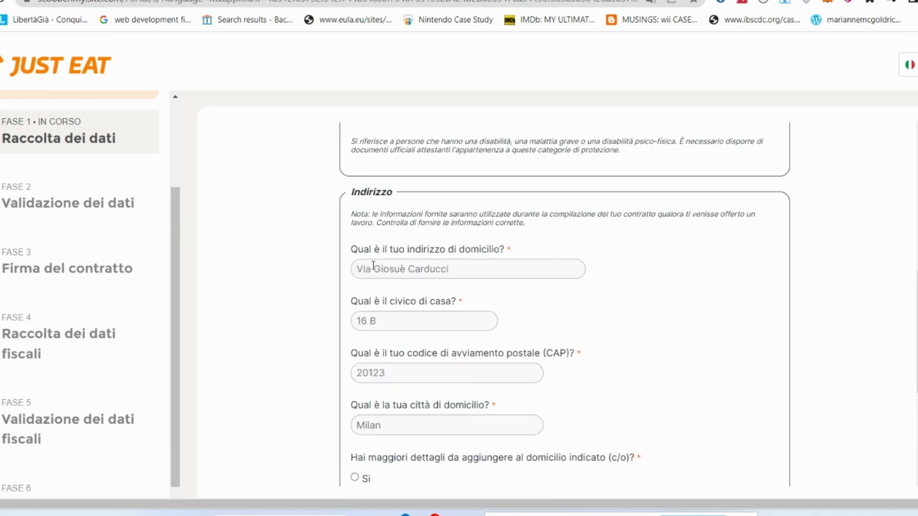
pyautogui.scroll(-4, 395, 268)
pyautogui.scroll(-1, 500, 394)
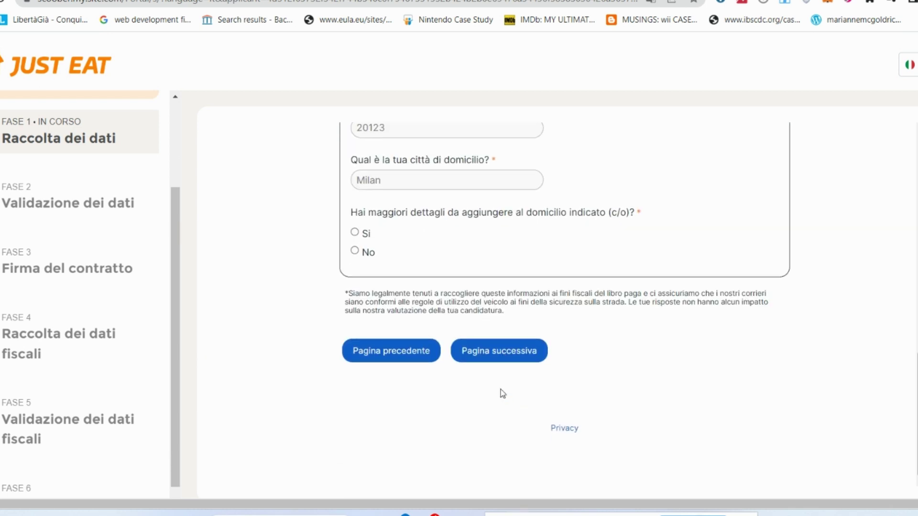
pyautogui.scroll(12, 652, 254)
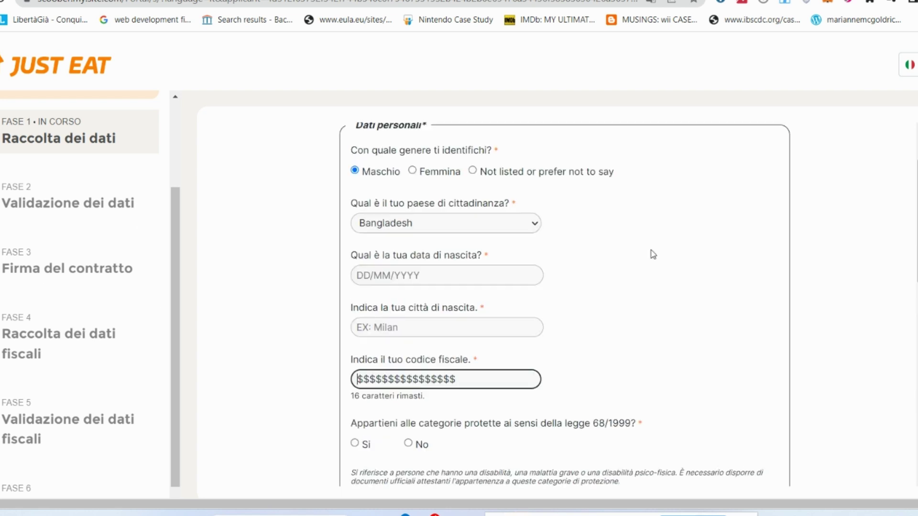
pyautogui.scroll(-2, 416, 277)
pyautogui.scroll(-1, 415, 278)
pyautogui.click(361, 228)
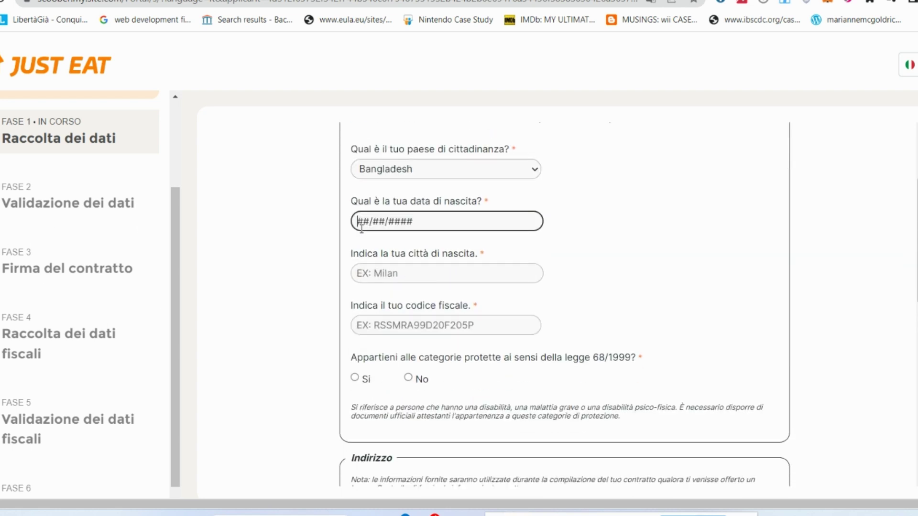
pyautogui.press('BackSpace')
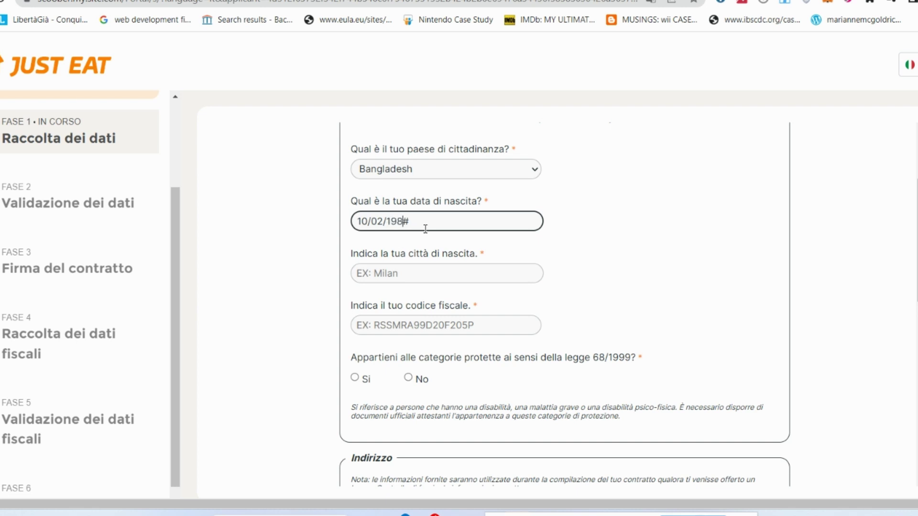
# - Enter Dhaka as the city of birth and type the applicant's codice fiscale
pyautogui.click(419, 268)
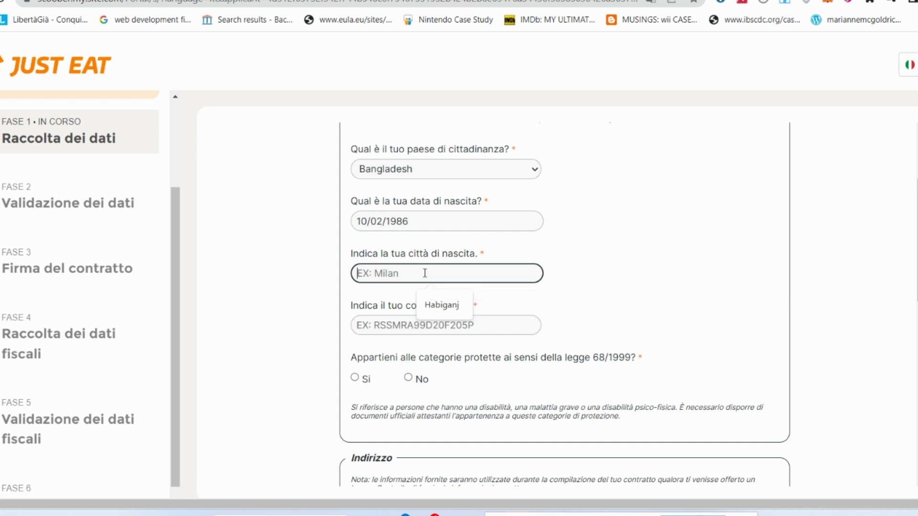
pyautogui.write('Dhak')
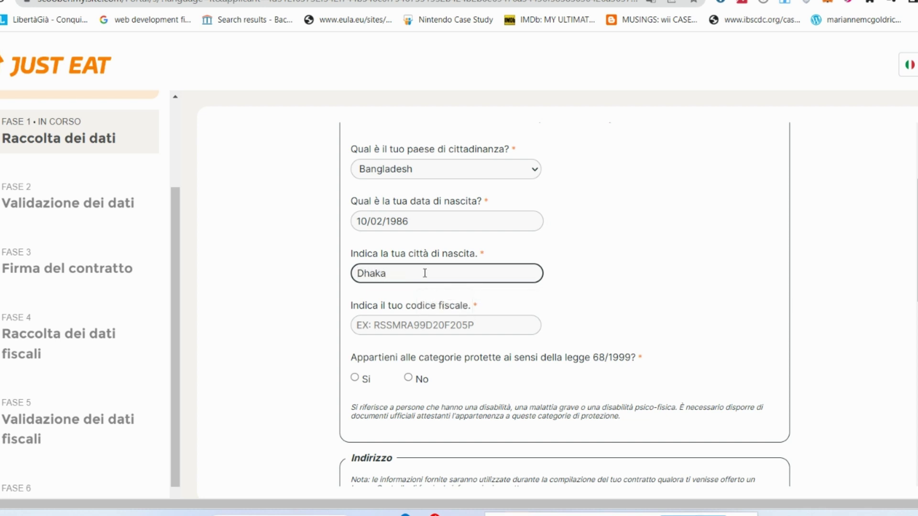
pyautogui.write('a')
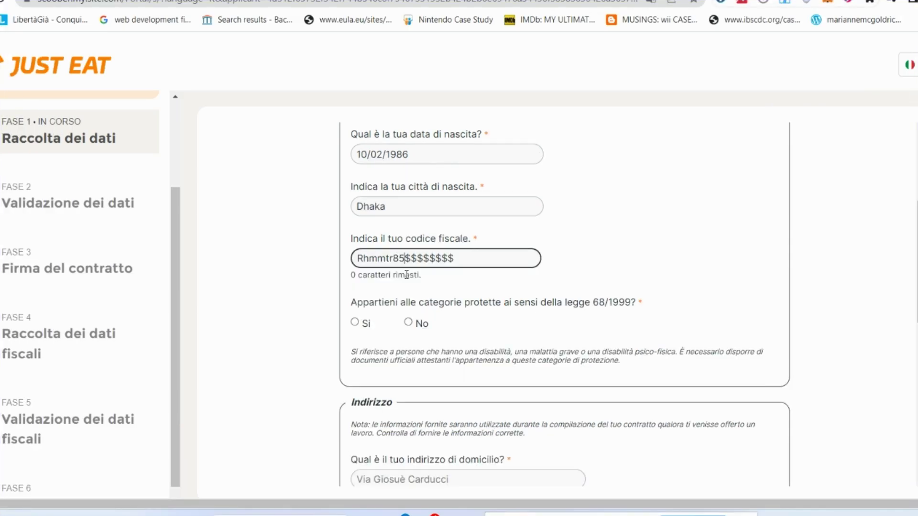
# - Autofill the home address from a suggestion and answer No to extra c/o details
pyautogui.scroll(-1, 423, 130)
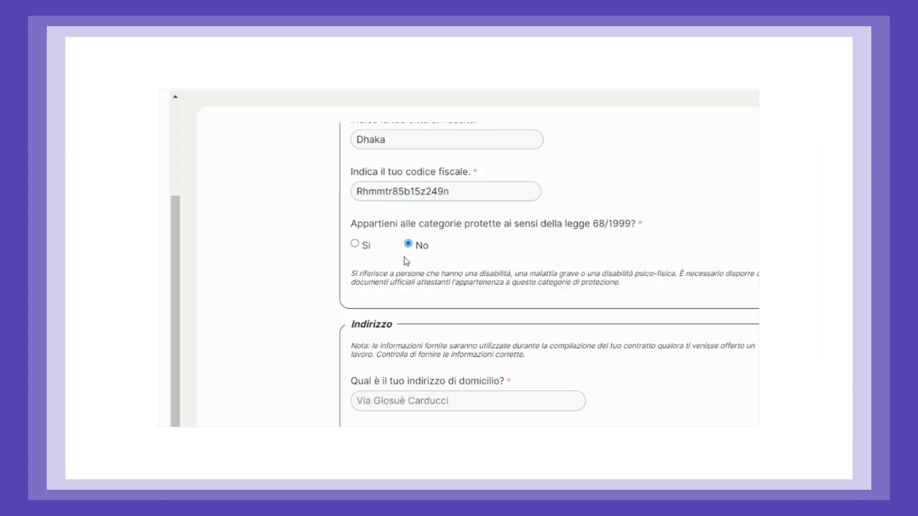
pyautogui.scroll(-3, 377, 239)
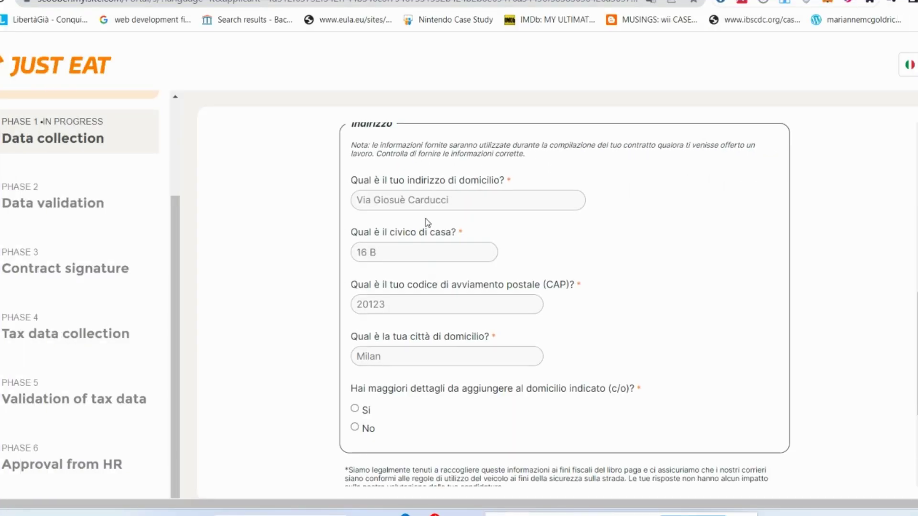
pyautogui.click(436, 200)
pyautogui.click(652, 246)
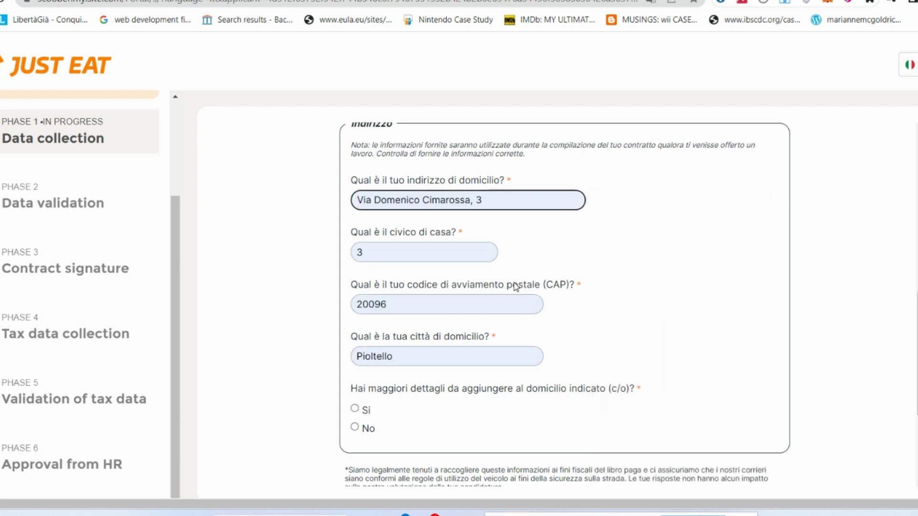
pyautogui.scroll(-1, 502, 284)
pyautogui.scroll(-1, 423, 298)
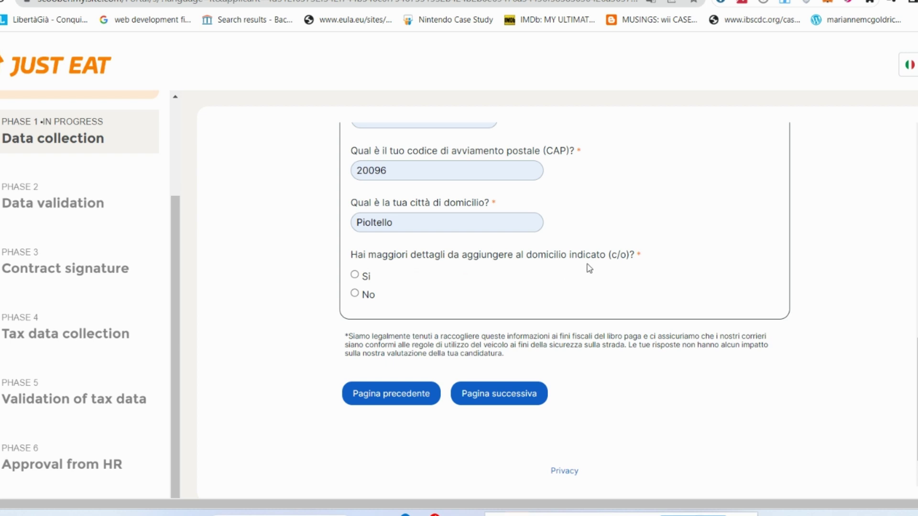
pyautogui.click(354, 275)
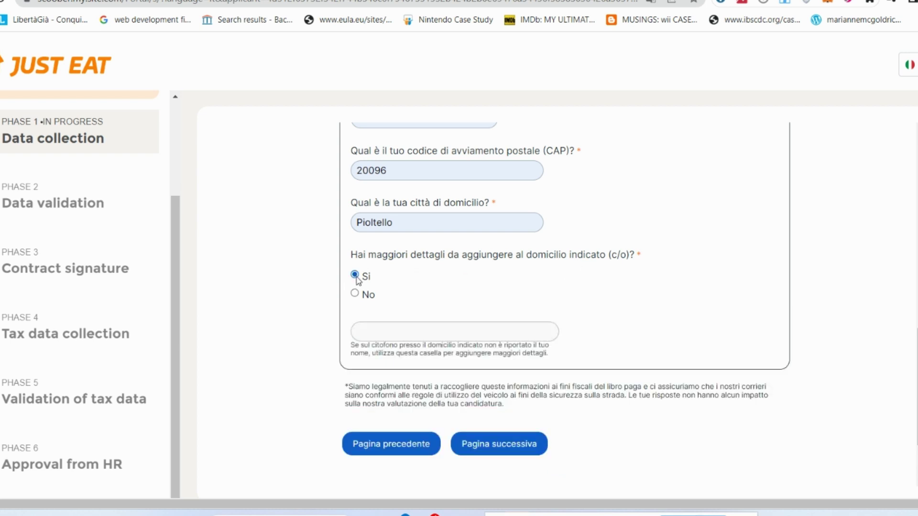
pyautogui.click(355, 294)
pyautogui.scroll(3, 383, 258)
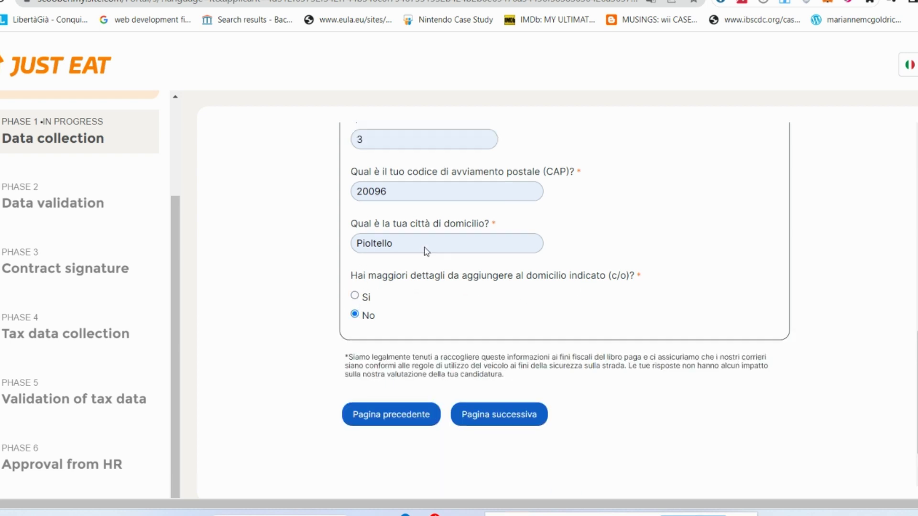
pyautogui.scroll(-5, 468, 262)
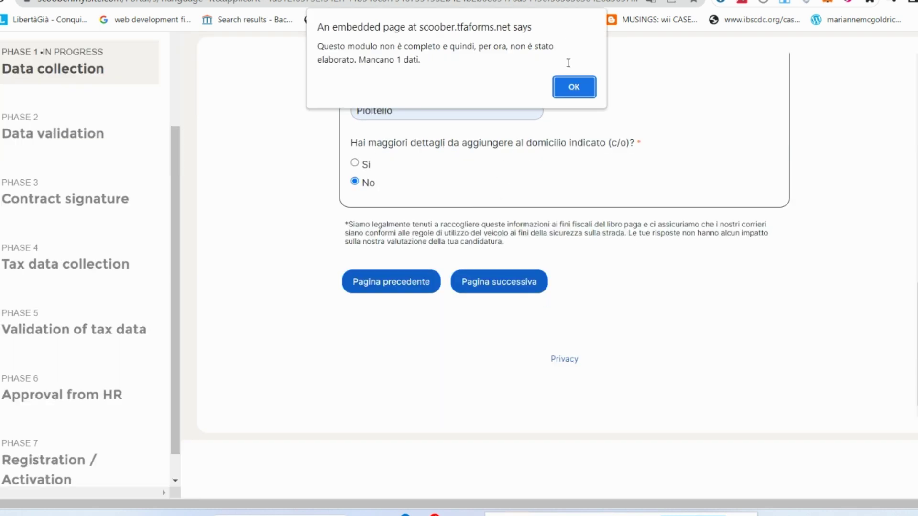
# - Dismiss the incomplete-form alert and check the flagged codice fiscale error
pyautogui.click(573, 87)
pyautogui.scroll(1, 499, 163)
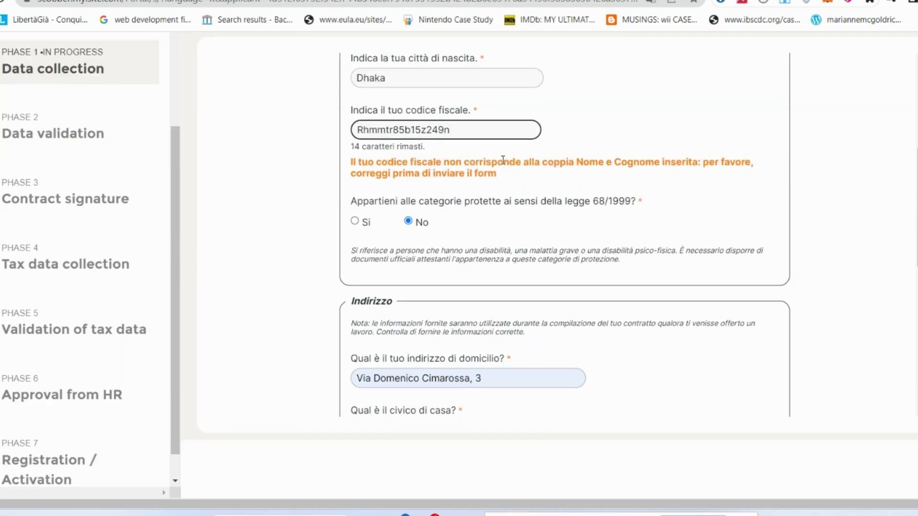
pyautogui.scroll(5, 505, 159)
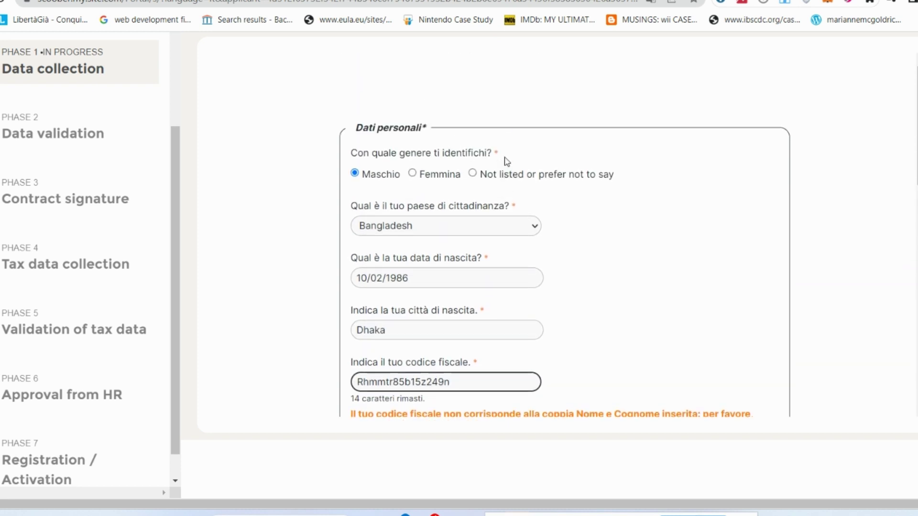
pyautogui.scroll(-10, 311, 166)
pyautogui.scroll(-2, 437, 187)
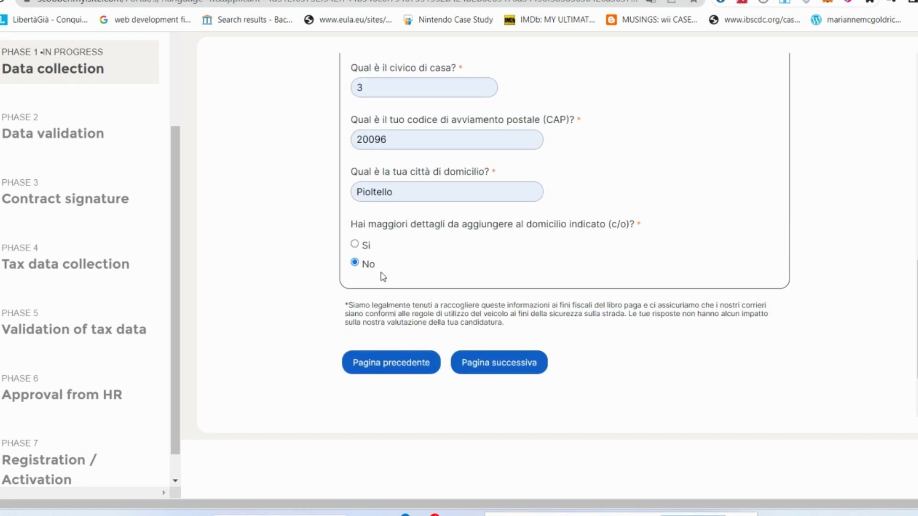
pyautogui.scroll(3, 102, 139)
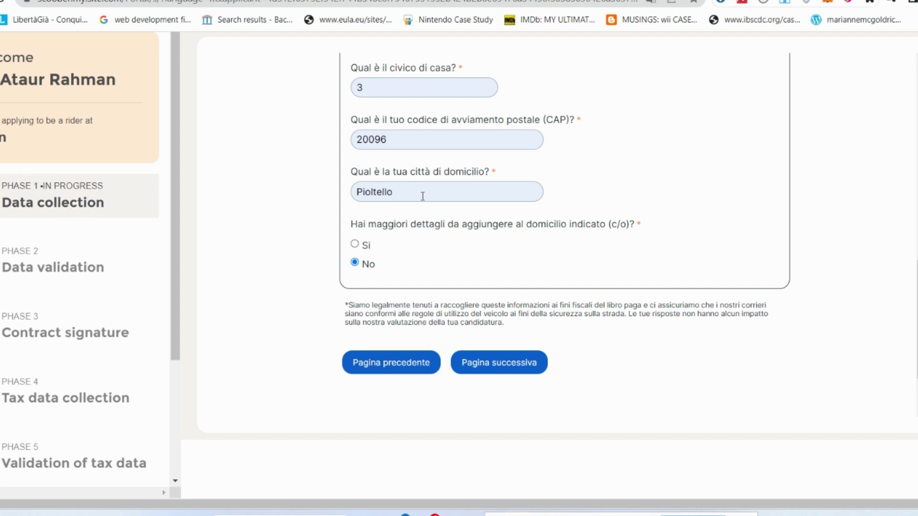
pyautogui.scroll(-3, 76, 259)
pyautogui.scroll(3, 74, 249)
pyautogui.scroll(-1, 45, 315)
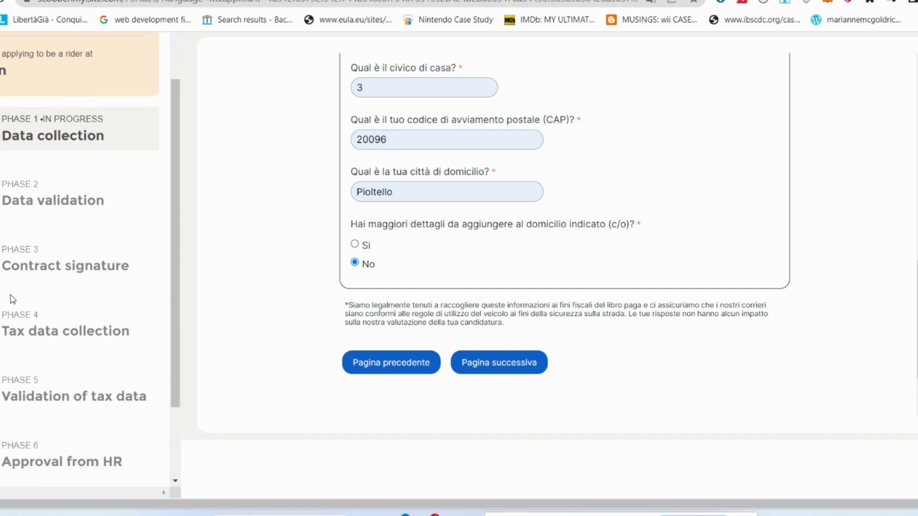
pyautogui.moveTo(4, 266); pyautogui.dragTo(116, 267)
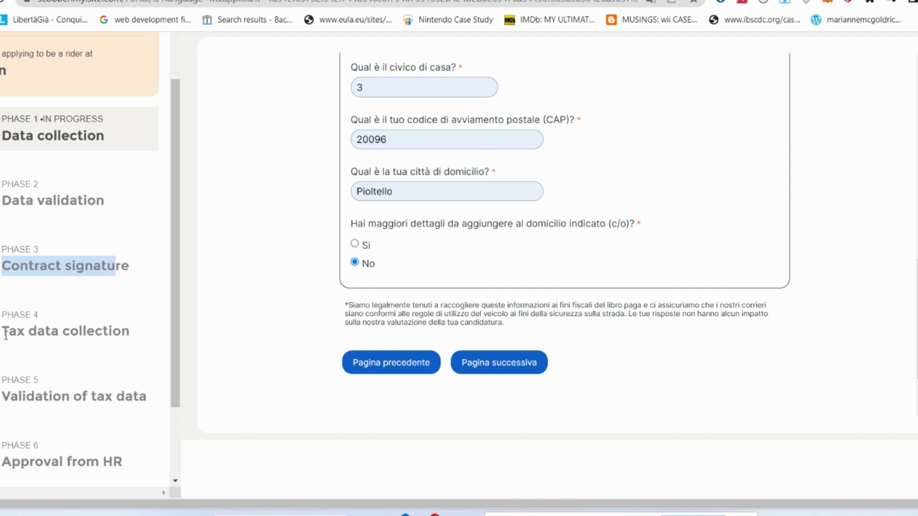
pyautogui.moveTo(3, 332); pyautogui.dragTo(85, 336)
pyautogui.scroll(-2, 16, 312)
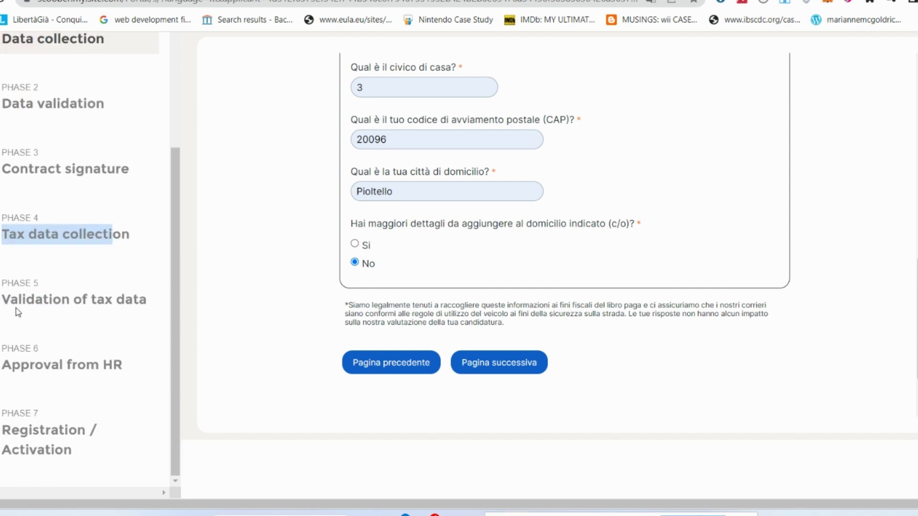
pyautogui.moveTo(11, 300); pyautogui.dragTo(139, 302)
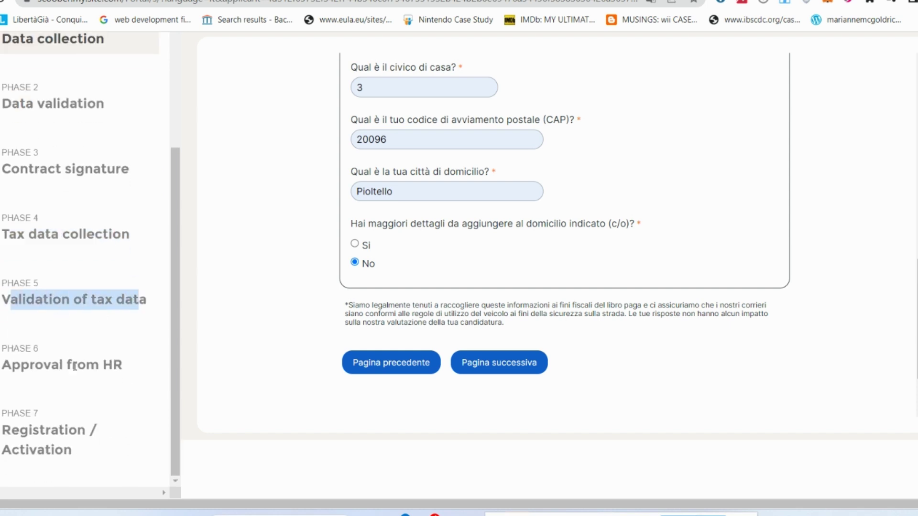
pyautogui.moveTo(2, 235); pyautogui.dragTo(130, 235)
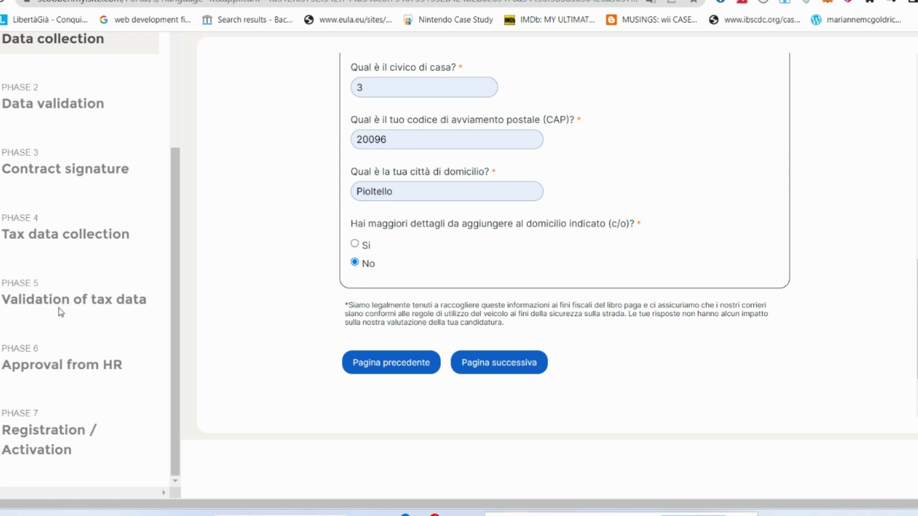
pyautogui.scroll(3, 68, 301)
pyautogui.scroll(-3, 70, 305)
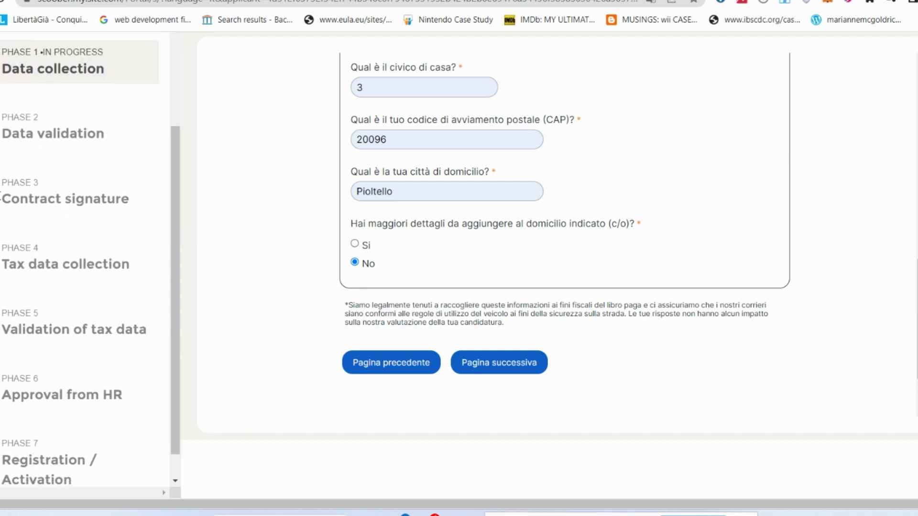
pyautogui.moveTo(0, 196); pyautogui.dragTo(122, 199)
pyautogui.scroll(-1, 37, 264)
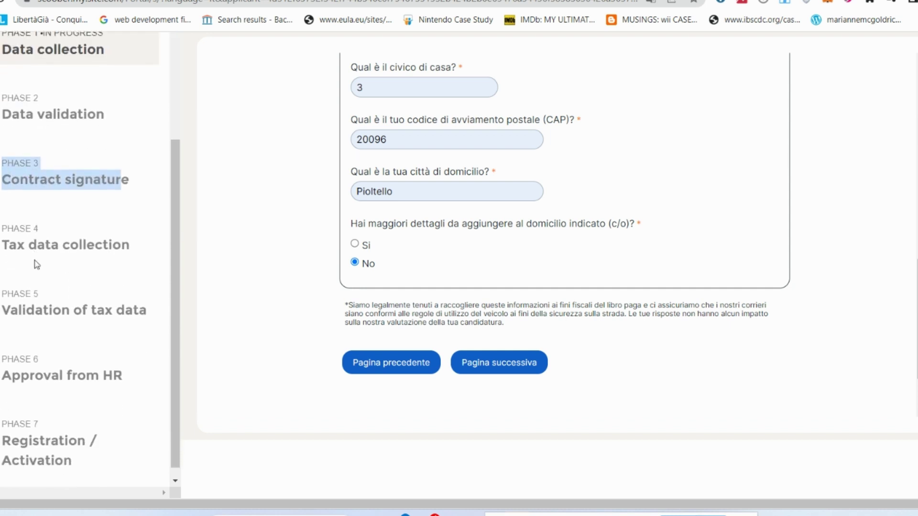
pyautogui.scroll(-1, 36, 265)
pyautogui.scroll(3, 45, 260)
pyautogui.scroll(-3, 47, 260)
pyautogui.scroll(3, 67, 282)
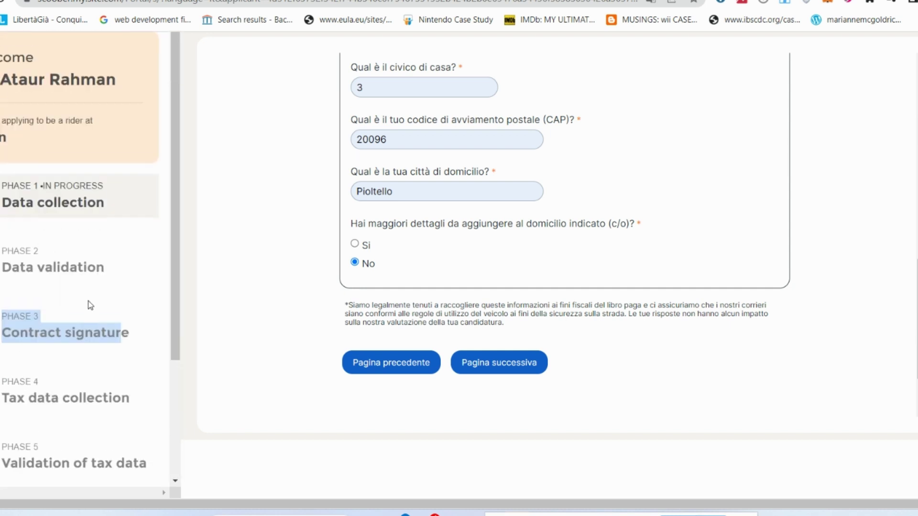
pyautogui.scroll(2, 91, 297)
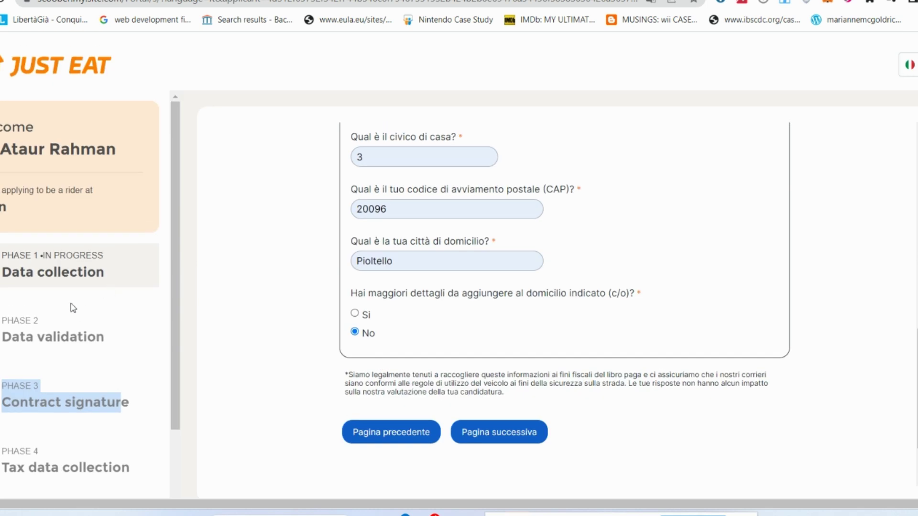
pyautogui.scroll(-3, 133, 291)
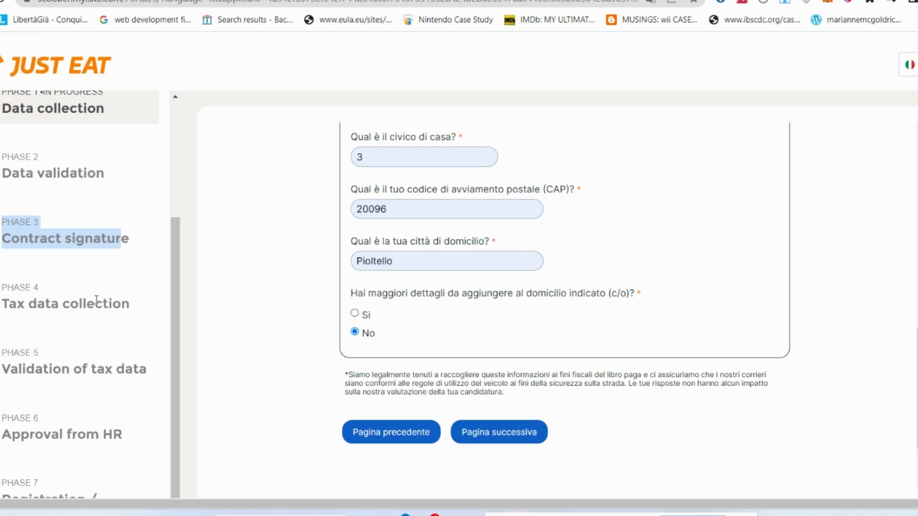
pyautogui.scroll(-1, 97, 300)
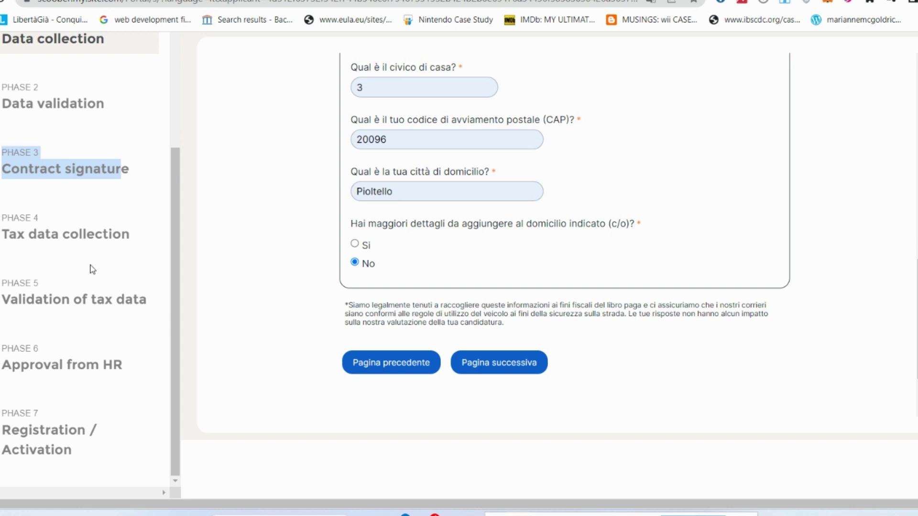
# - Select all the text in the flagged codice fiscale field for replacement
pyautogui.scroll(10, 483, 234)
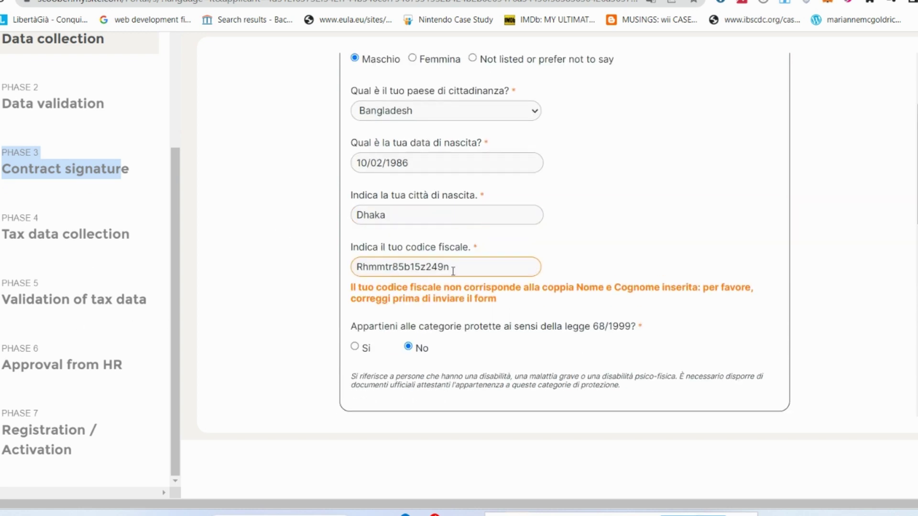
pyautogui.click(471, 265)
pyautogui.moveTo(472, 266); pyautogui.dragTo(338, 272)
pyautogui.scroll(-10, 379, 232)
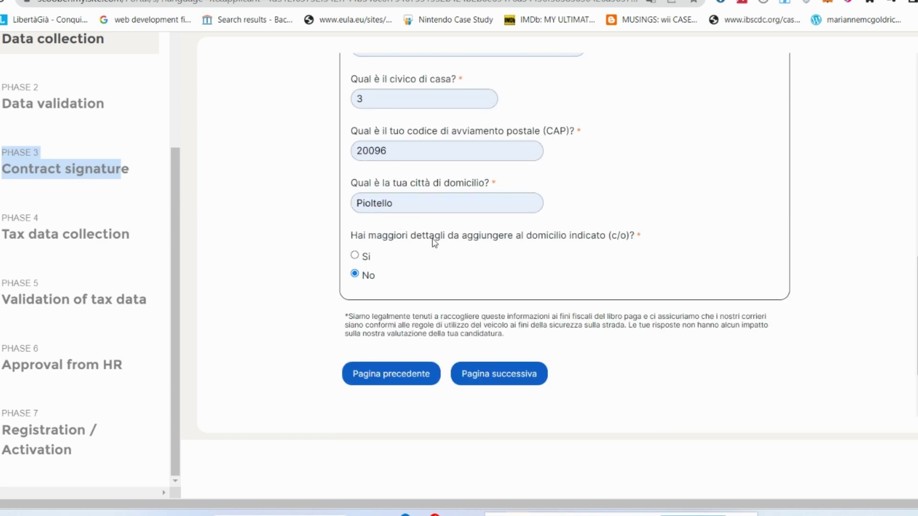
pyautogui.scroll(1, 438, 239)
pyautogui.scroll(-3, 439, 239)
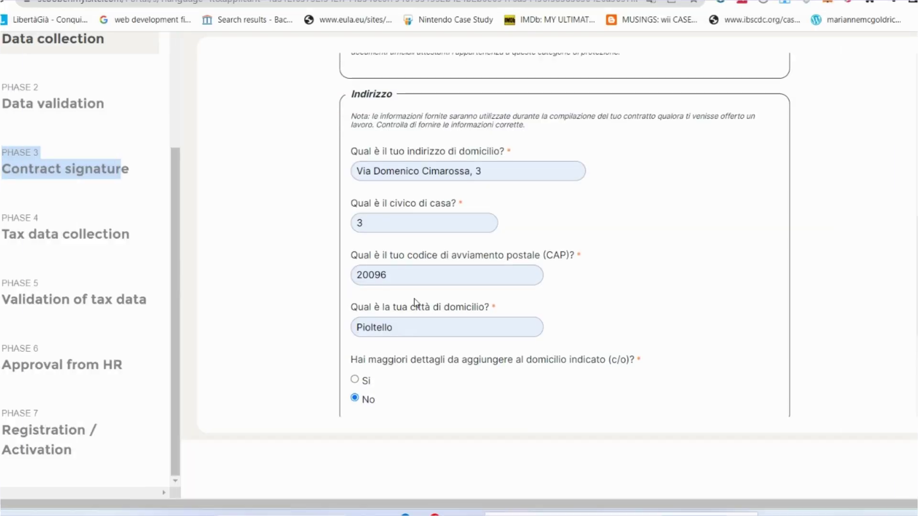
pyautogui.scroll(2, 170, 327)
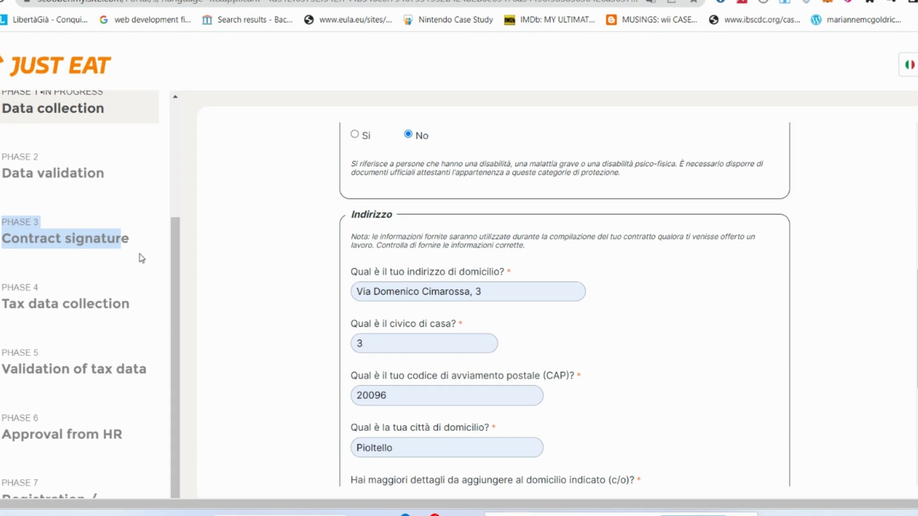
pyautogui.scroll(-1, 139, 259)
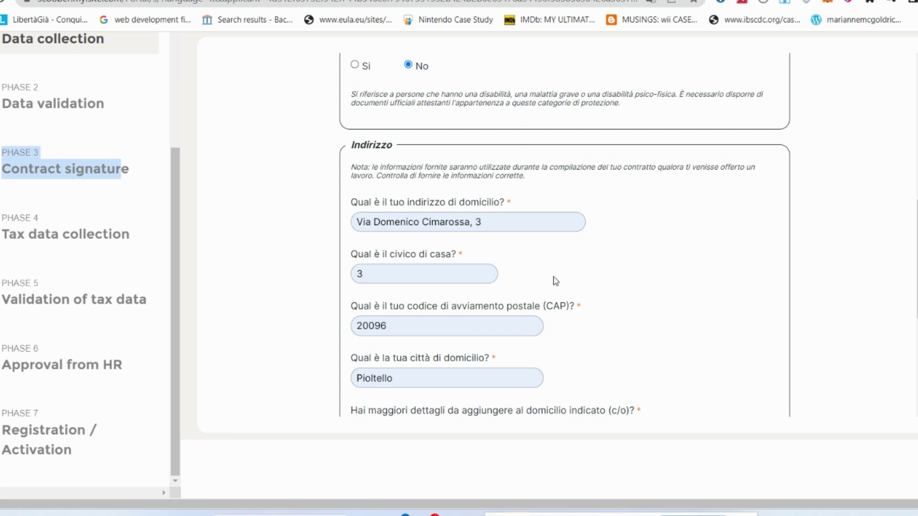
pyautogui.scroll(-4, 555, 281)
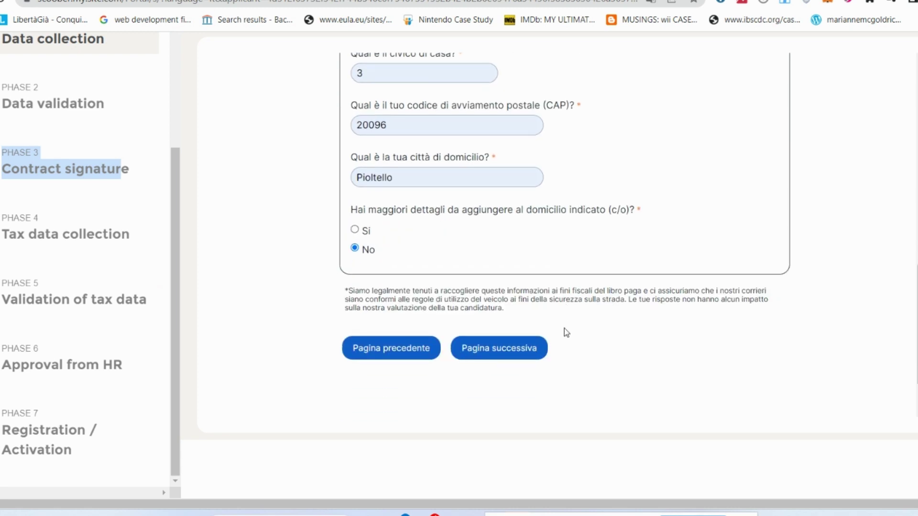
pyautogui.scroll(4, 568, 331)
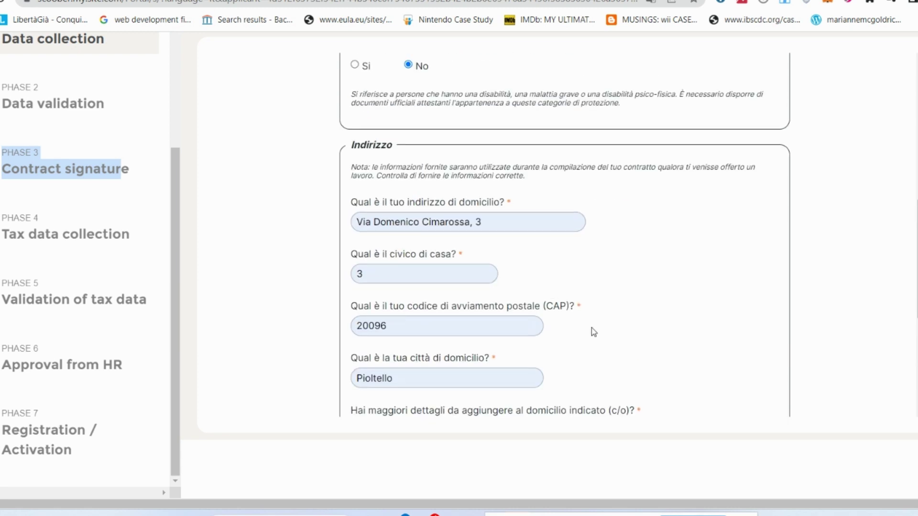
pyautogui.scroll(5, 592, 328)
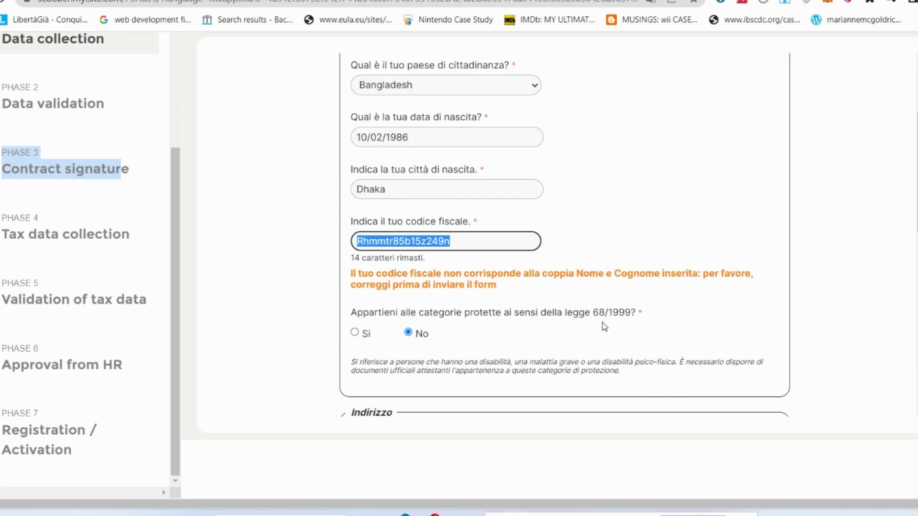